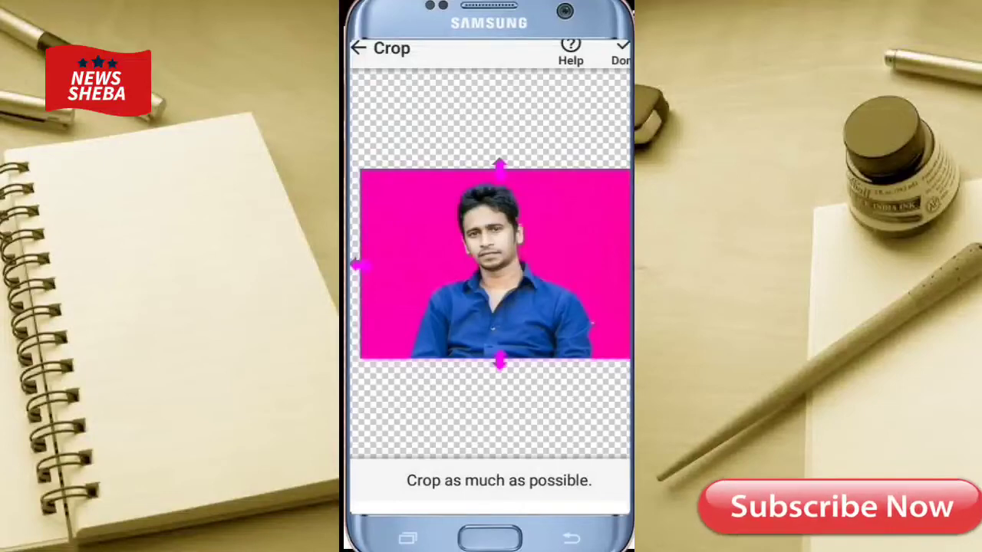
Step: Accept the crop and erase the pink background around the man using Auto mode
{"action": "left_click", "coordinate": [620, 54]}
{"action": "left_click", "coordinate": [419, 480]}
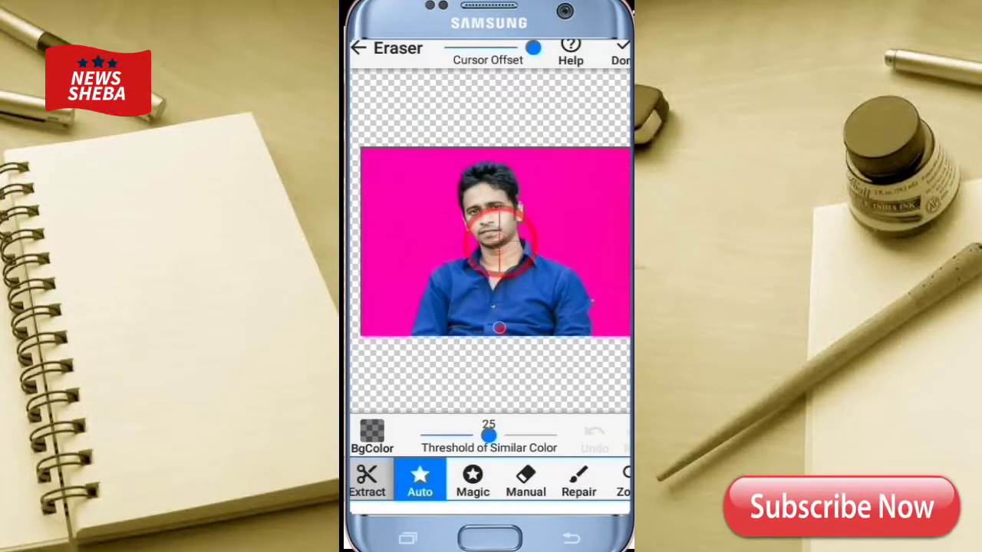
{"action": "left_click_drag", "start_coordinate": [478, 292], "coordinate": [572, 302]}
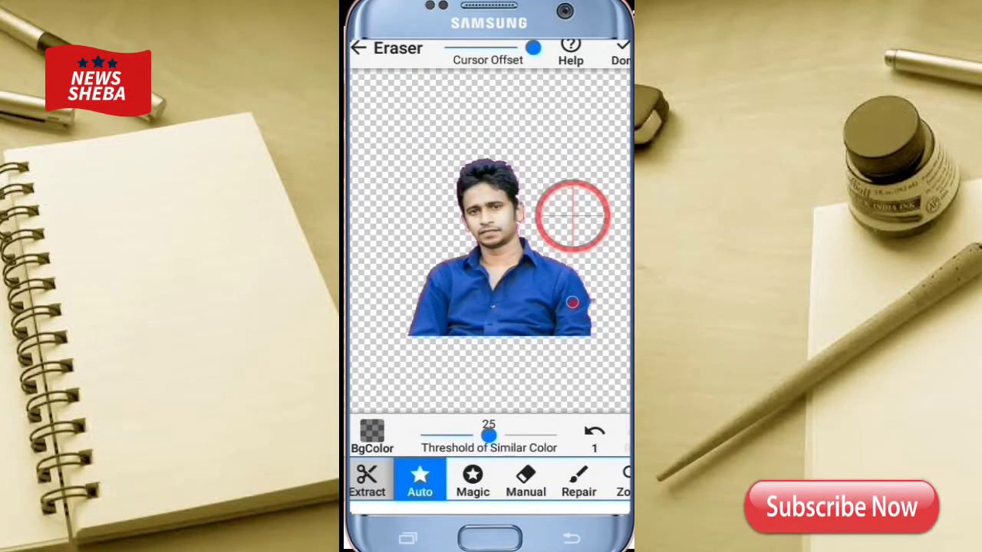
Step: Smooth the cutout's edges at level 3 and save it
{"action": "left_click", "coordinate": [620, 54]}
{"action": "left_click", "coordinate": [569, 477]}
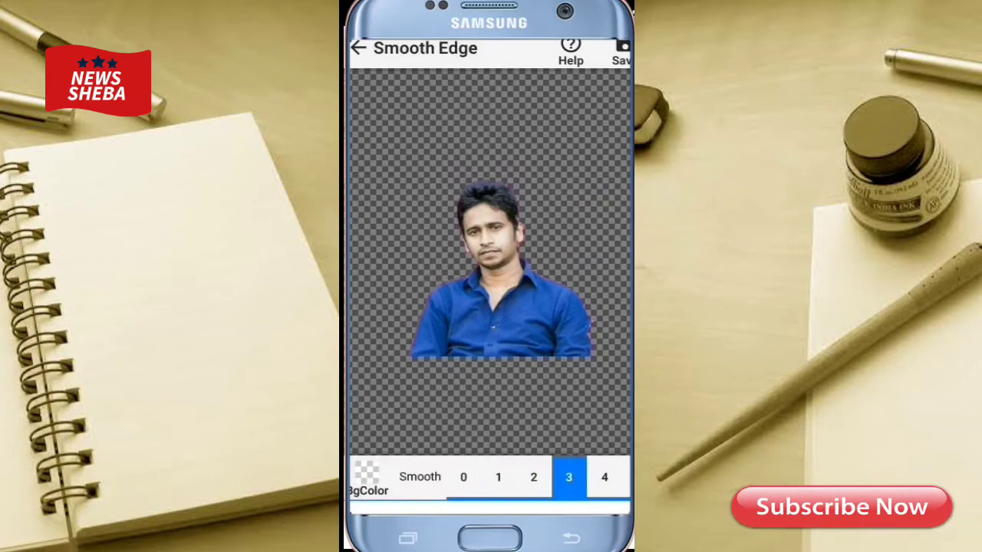
{"action": "left_click", "coordinate": [620, 53]}
Step: Return home and open the Images picker to load a new photo
{"action": "left_click", "coordinate": [358, 48]}
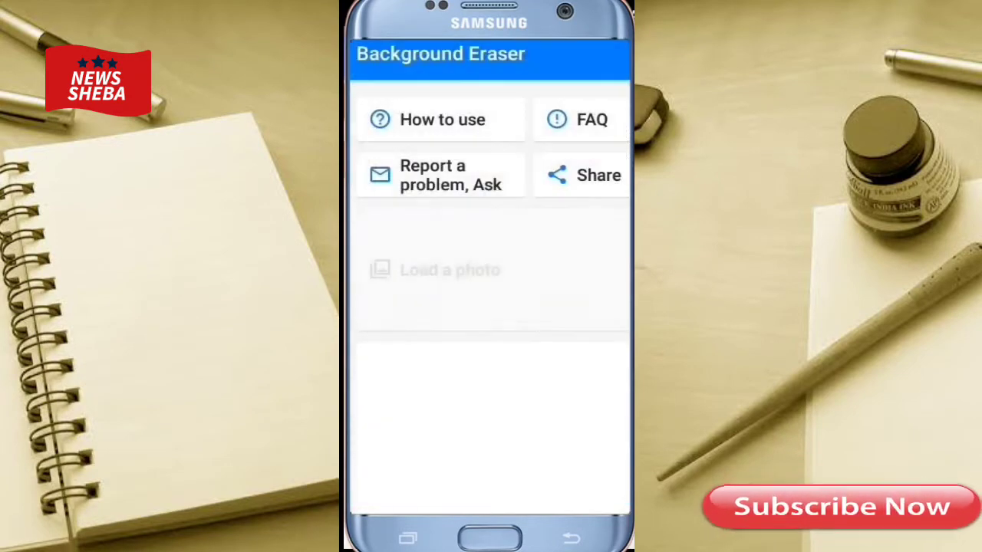
{"action": "left_click", "coordinate": [450, 270]}
{"action": "left_click", "coordinate": [416, 261]}
Step: Open the portrait of the man in sunglasses from an album and accept the crop
{"action": "left_click", "coordinate": [416, 368]}
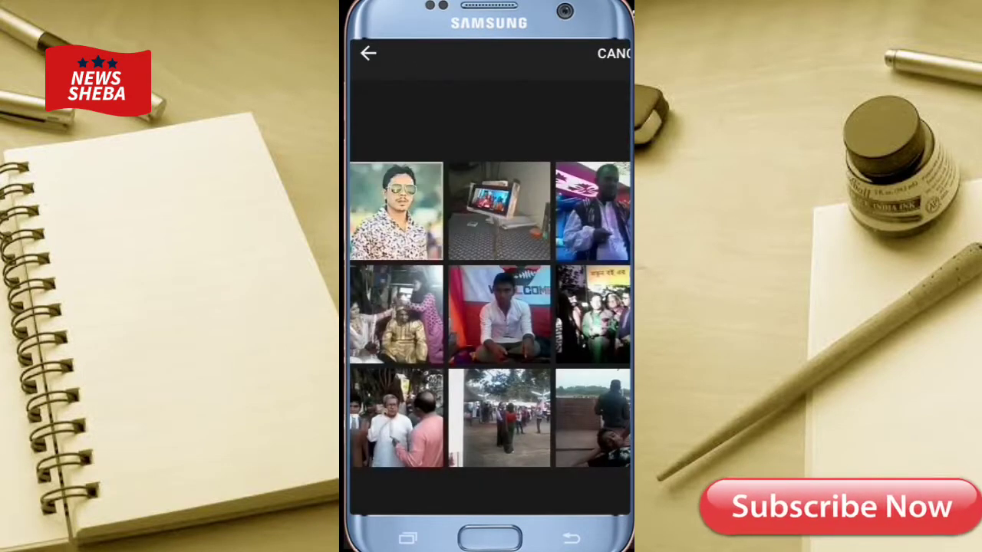
{"action": "left_click", "coordinate": [395, 211]}
{"action": "left_click", "coordinate": [620, 54]}
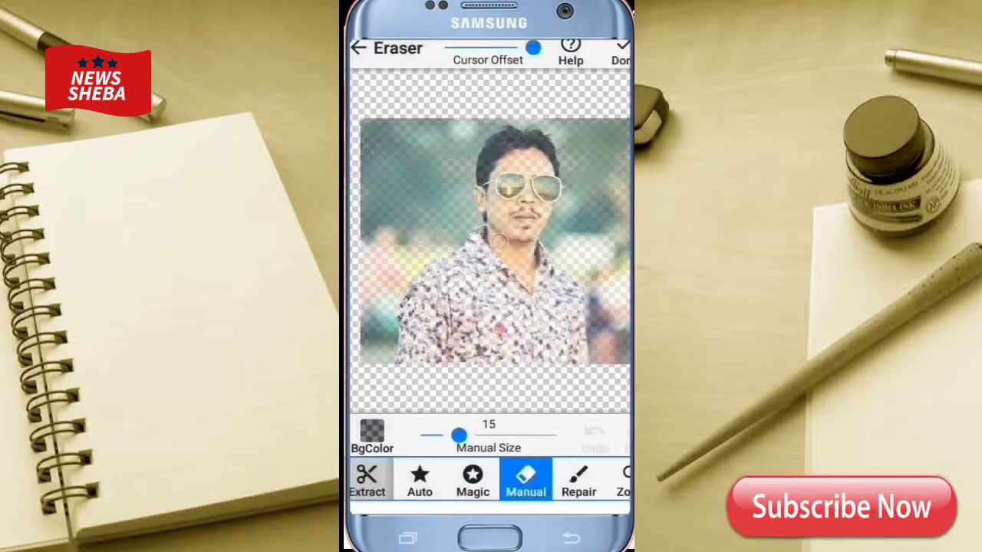
Step: Erase the background left of the man and around his hair using Magic mode
{"action": "mouse_move", "coordinate": [432, 181]}
{"action": "left_mouse_down"}
{"action": "mouse_move", "coordinate": [396, 318]}
{"action": "mouse_move", "coordinate": [416, 261]}
{"action": "mouse_move", "coordinate": [417, 208]}
{"action": "mouse_move", "coordinate": [463, 245]}
{"action": "mouse_move", "coordinate": [461, 311]}
{"action": "mouse_move", "coordinate": [418, 350]}
{"action": "left_mouse_up"}
{"action": "left_click", "coordinate": [473, 480]}
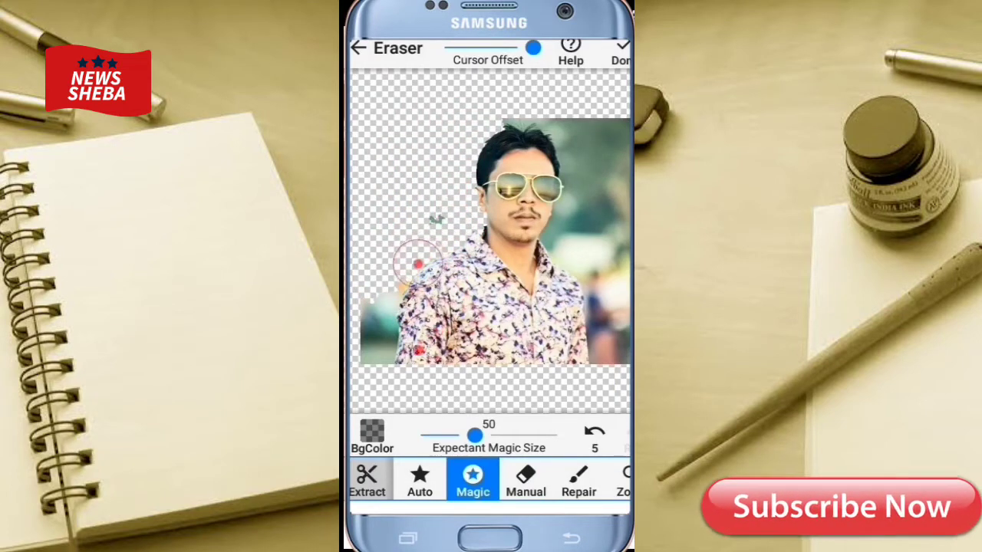
{"action": "left_click_drag", "start_coordinate": [419, 261], "coordinate": [376, 342]}
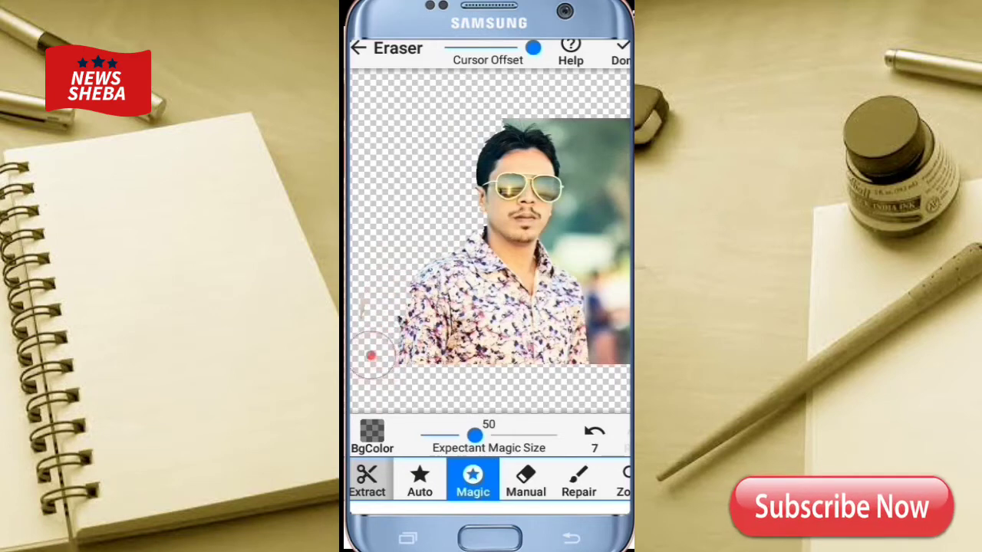
{"action": "mouse_move", "coordinate": [403, 232]}
{"action": "left_mouse_down"}
{"action": "mouse_move", "coordinate": [434, 142]}
{"action": "mouse_move", "coordinate": [518, 110]}
{"action": "mouse_move", "coordinate": [591, 158]}
{"action": "mouse_move", "coordinate": [588, 125]}
{"action": "mouse_move", "coordinate": [571, 222]}
{"action": "mouse_move", "coordinate": [557, 233]}
{"action": "mouse_move", "coordinate": [599, 186]}
{"action": "mouse_move", "coordinate": [623, 185]}
{"action": "mouse_move", "coordinate": [603, 251]}
{"action": "mouse_move", "coordinate": [564, 253]}
{"action": "mouse_move", "coordinate": [610, 253]}
{"action": "mouse_move", "coordinate": [614, 353]}
{"action": "mouse_move", "coordinate": [591, 368]}
{"action": "mouse_move", "coordinate": [617, 230]}
{"action": "mouse_move", "coordinate": [606, 219]}
{"action": "left_mouse_up"}
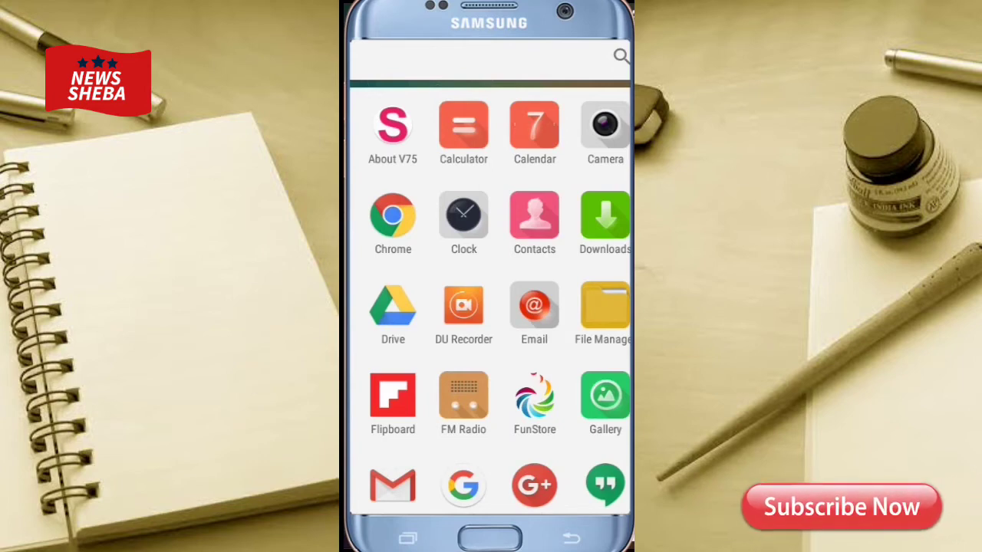
Step: Scroll down the device's app drawer to find Google Play Store
{"action": "scroll", "coordinate": [491, 299], "scroll_direction": "down", "scroll_amount": 1}
{"action": "scroll", "coordinate": [491, 299], "scroll_direction": "down", "scroll_amount": 3}
{"action": "scroll", "coordinate": [492, 300], "scroll_direction": "down", "scroll_amount": 2}
{"action": "scroll", "coordinate": [491, 299], "scroll_direction": "down", "scroll_amount": 3}
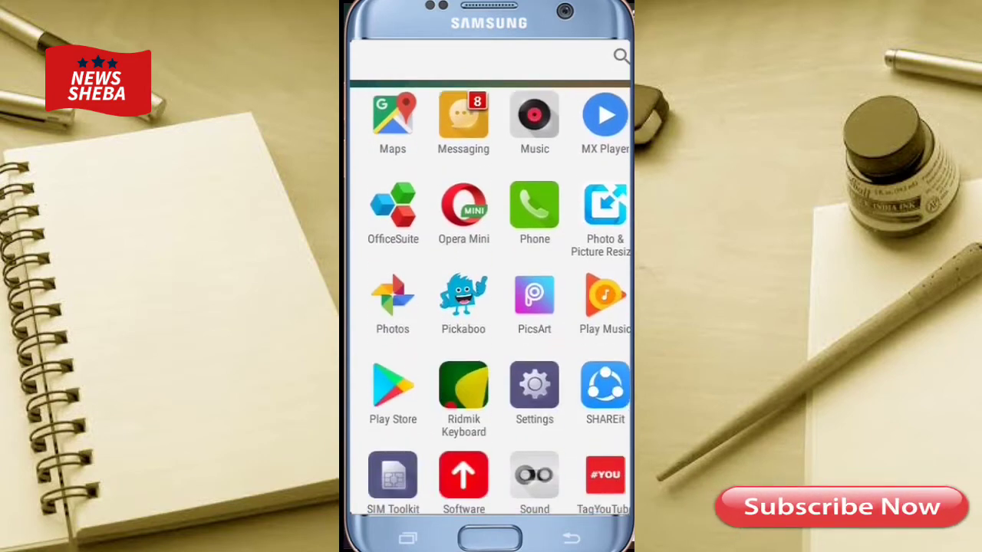
{"action": "scroll", "coordinate": [498, 300], "scroll_direction": "down", "scroll_amount": 1}
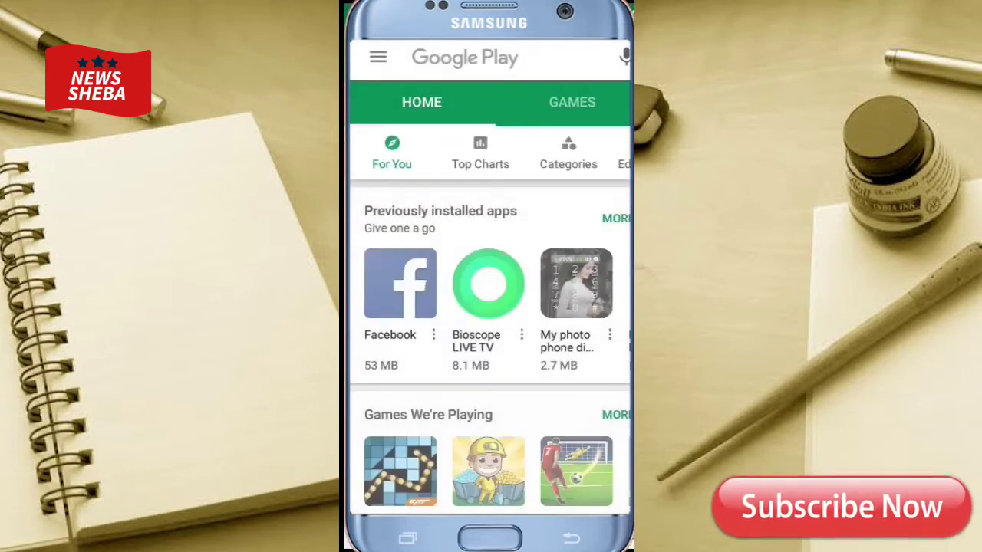
Step: Search the store for 'background eraser' and open handyCloset Inc.'s Background Eraser page
{"action": "left_click", "coordinate": [465, 57]}
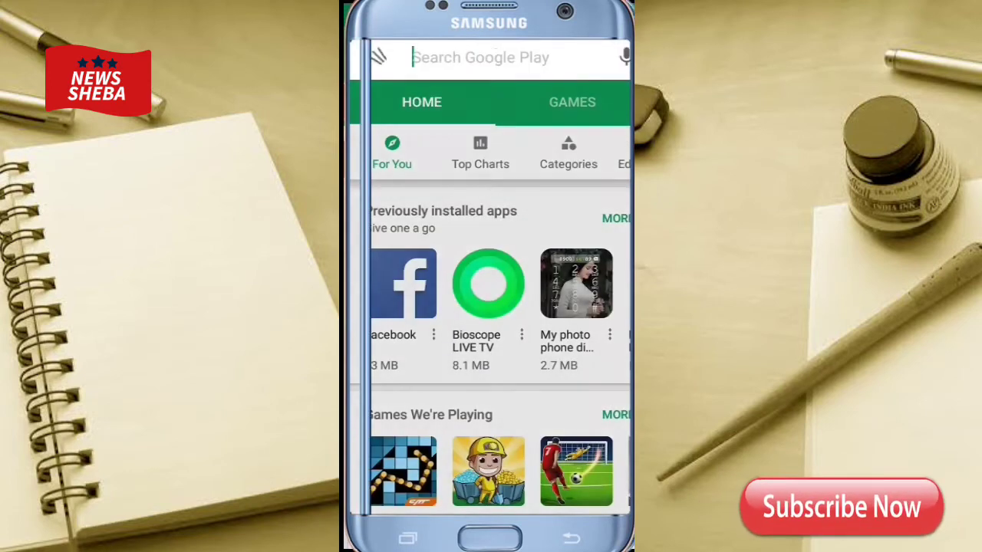
{"action": "type", "text": "ba"}
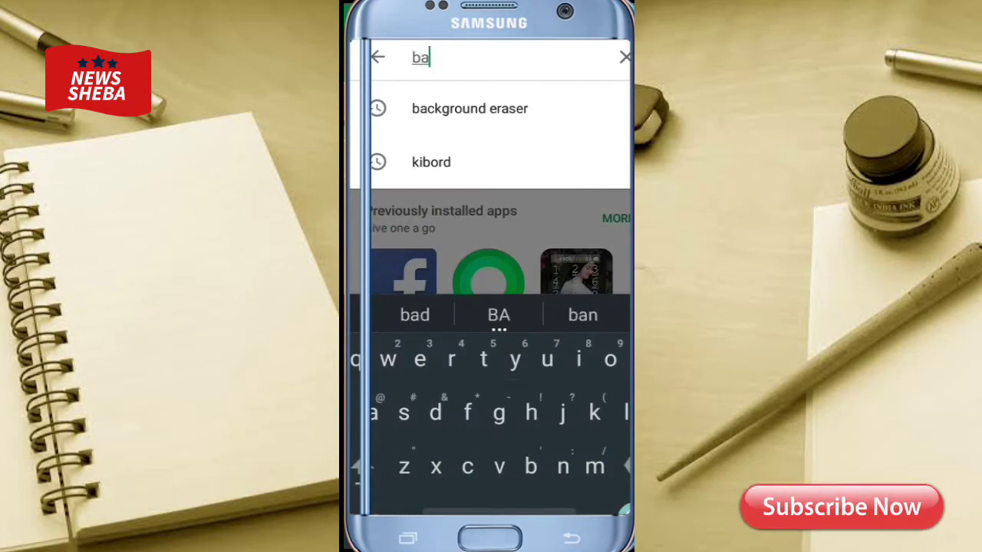
{"action": "type", "text": "ck"}
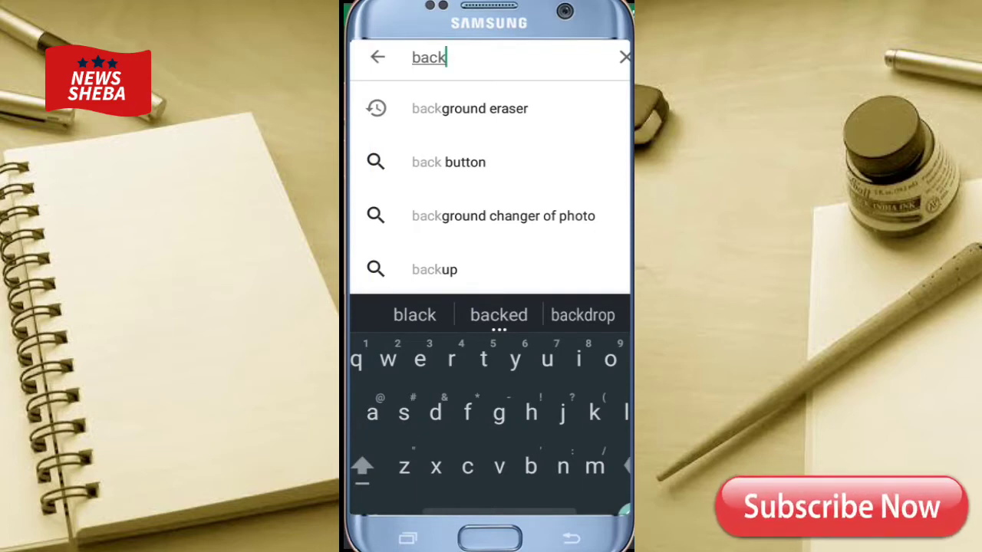
{"action": "left_click", "coordinate": [470, 109]}
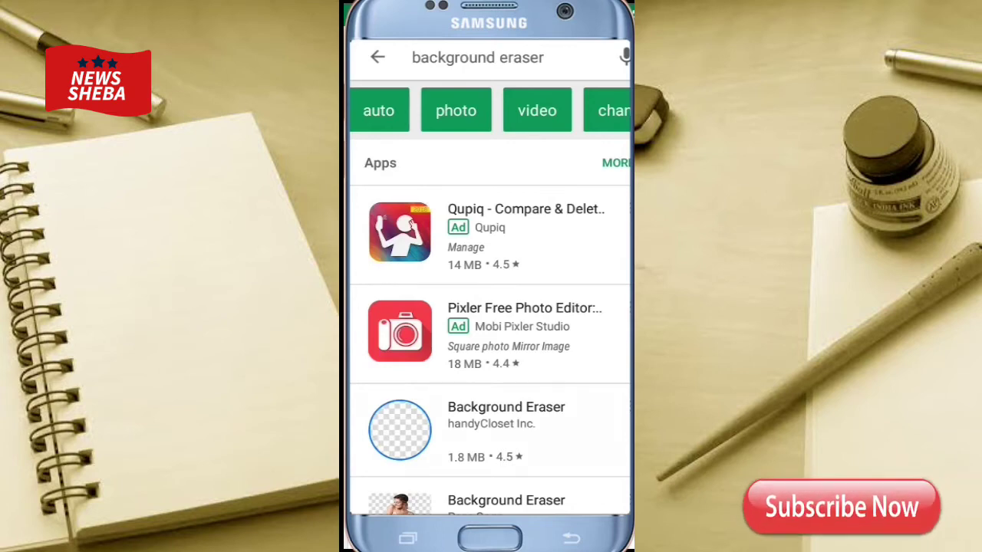
{"action": "left_click", "coordinate": [506, 426]}
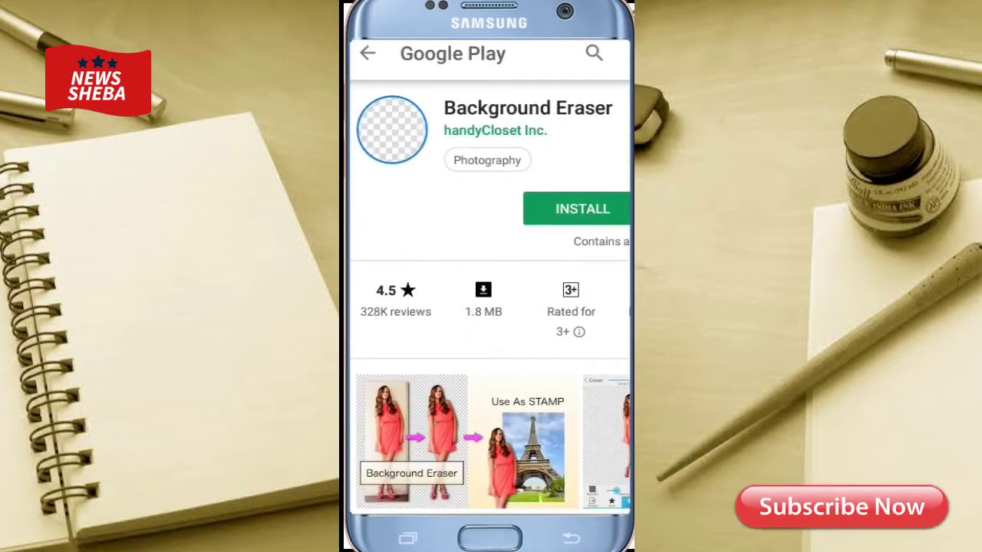
Step: Install Background Eraser and launch it once the download finishes
{"action": "left_click", "coordinate": [582, 208]}
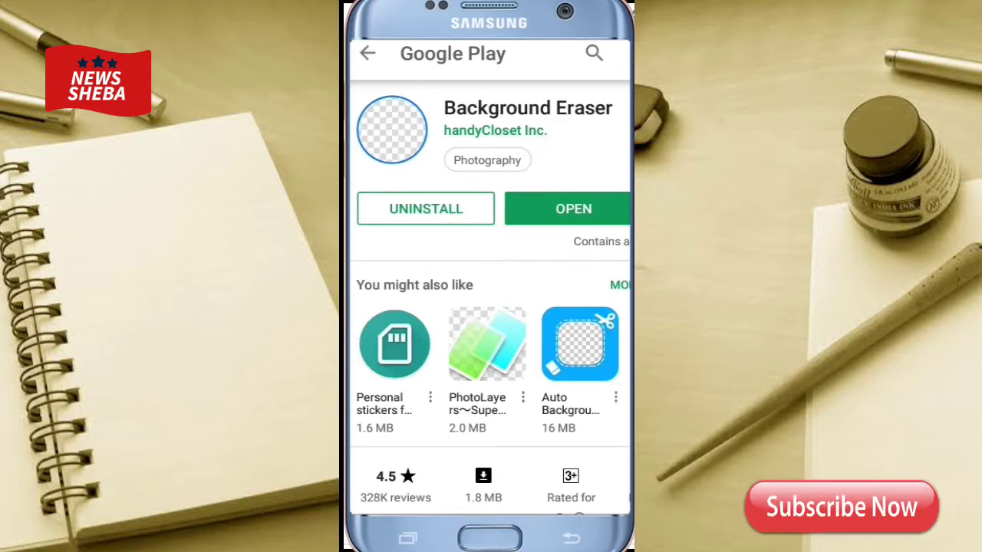
{"action": "left_click", "coordinate": [574, 209]}
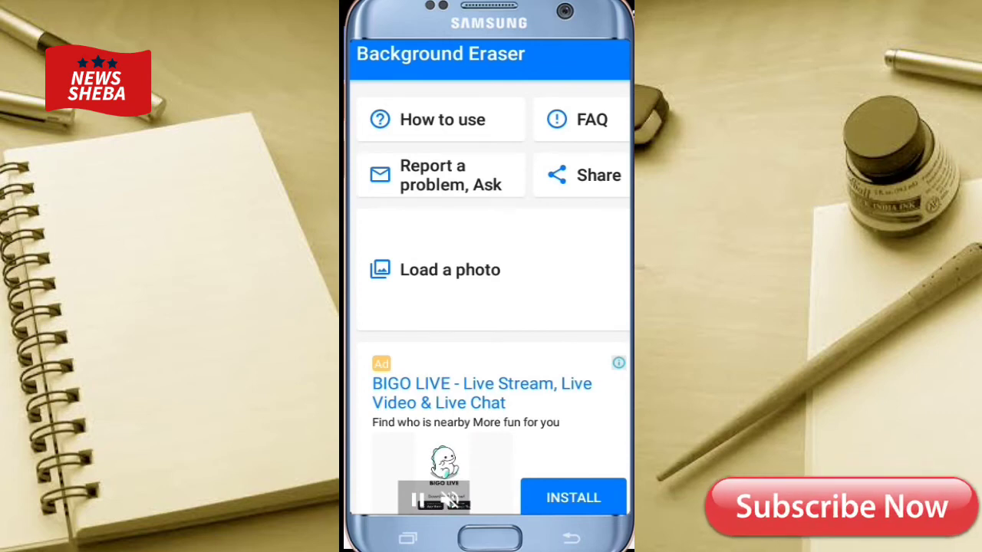
Step: Start loading a photo and allow the app access to photos and files
{"action": "left_click", "coordinate": [450, 269]}
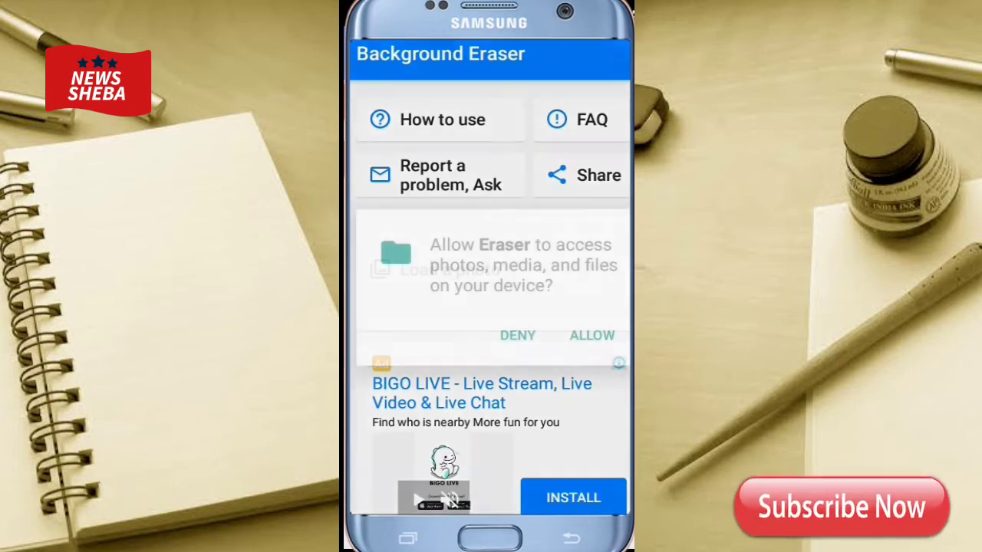
{"action": "left_click", "coordinate": [592, 336]}
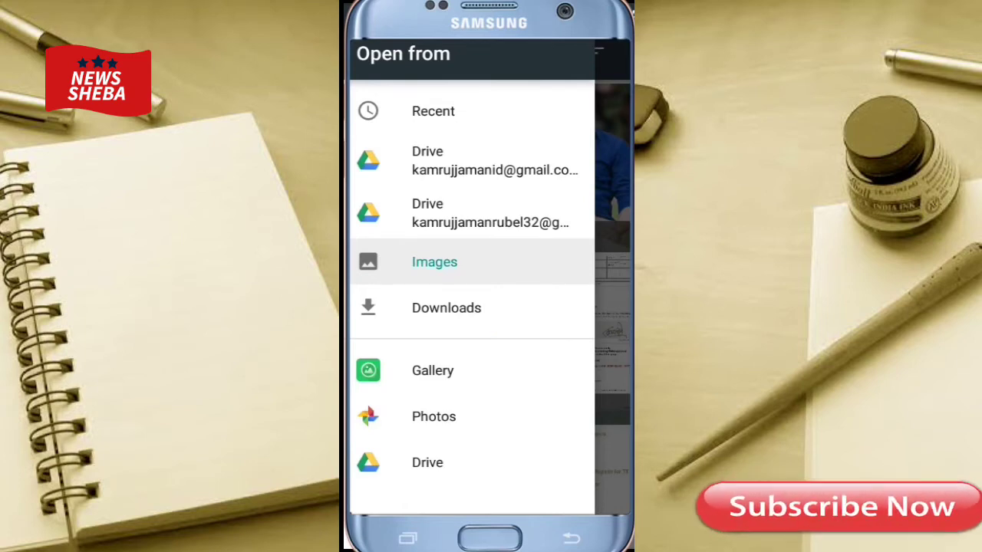
Step: Pick the pink-background portrait of the man from the Gallery's PicsArt album
{"action": "left_click", "coordinate": [433, 371]}
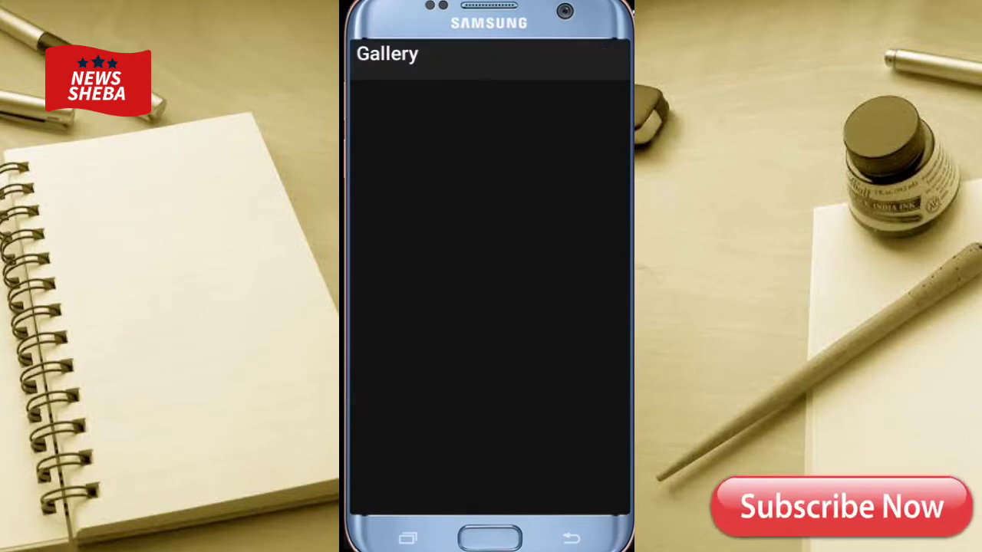
{"action": "scroll", "coordinate": [490, 307], "scroll_direction": "down", "scroll_amount": 5}
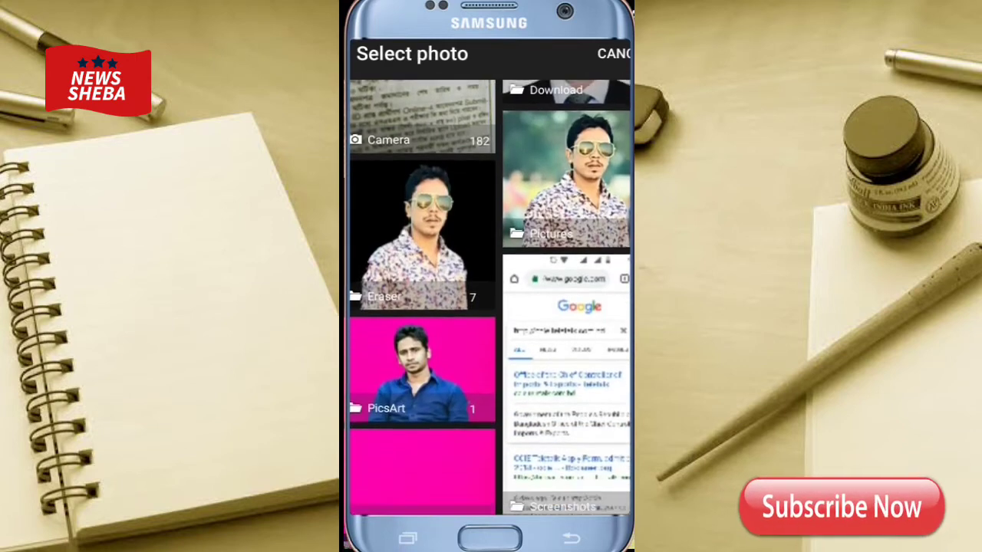
{"action": "scroll", "coordinate": [489, 307], "scroll_direction": "down", "scroll_amount": 3}
{"action": "left_click", "coordinate": [422, 230]}
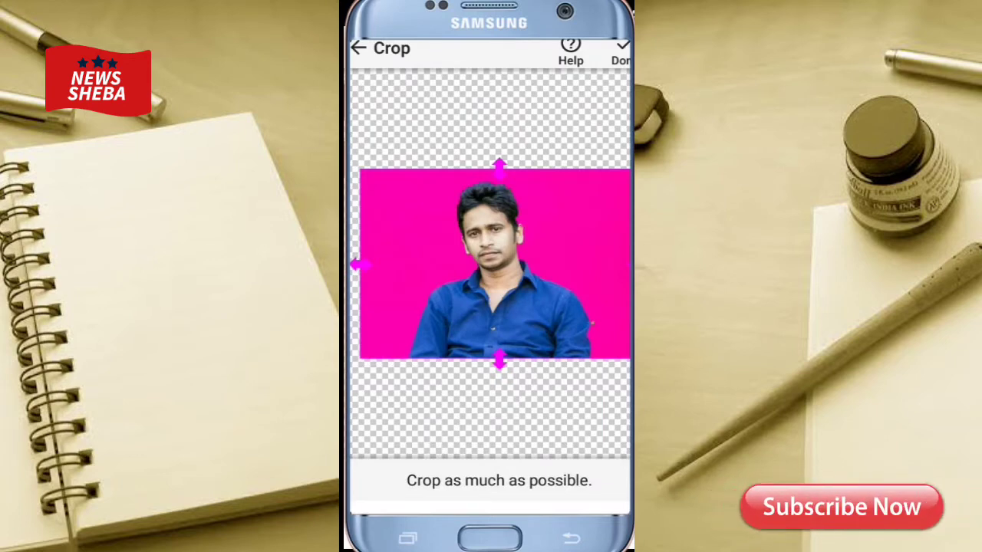
Step: Confirm the crop of the pink-background portrait to reach the Eraser screen
{"action": "left_click", "coordinate": [620, 54]}
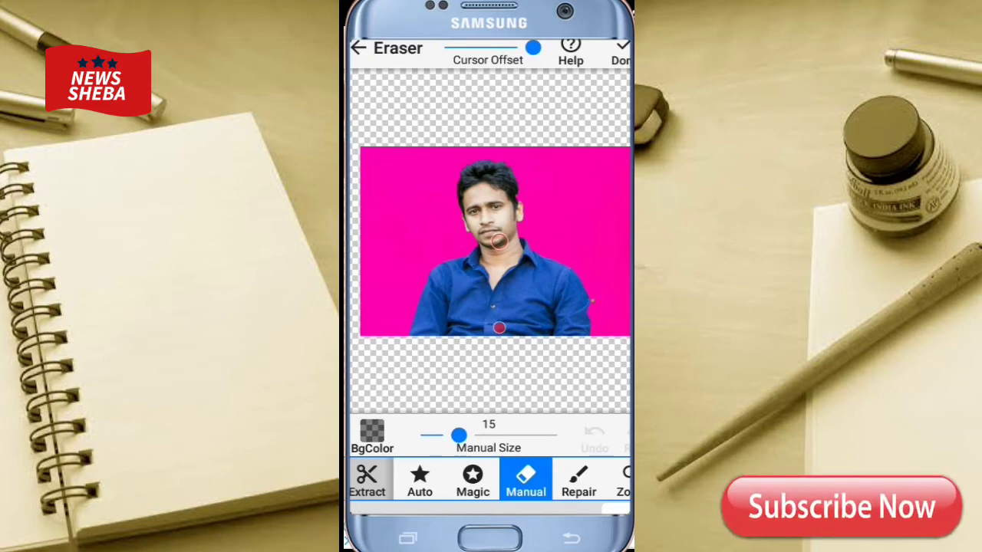
Step: Erase the pink background around the man with Auto mode at threshold 25
{"action": "left_click", "coordinate": [420, 479]}
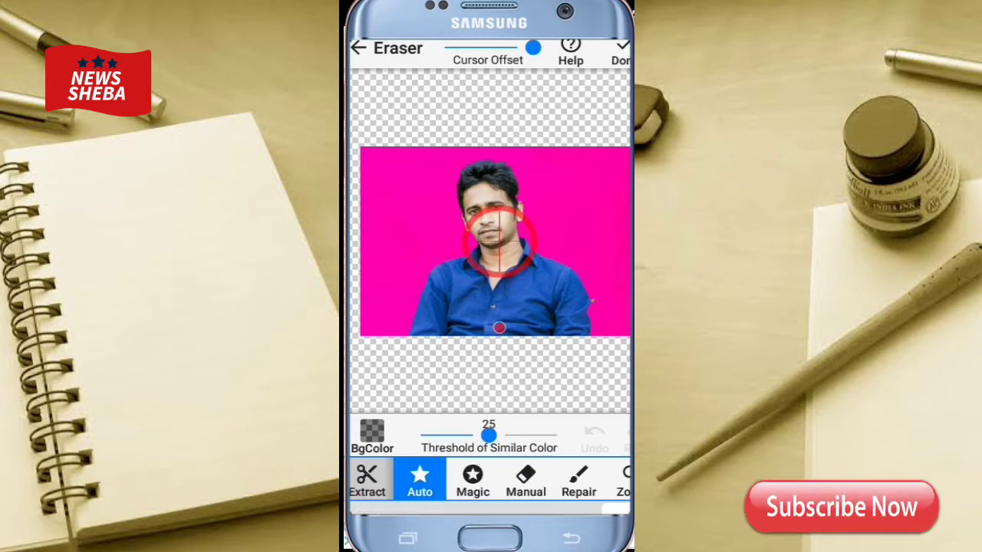
{"action": "mouse_move", "coordinate": [499, 327]}
{"action": "left_mouse_down"}
{"action": "mouse_move", "coordinate": [553, 282]}
{"action": "mouse_move", "coordinate": [572, 288]}
{"action": "left_mouse_up"}
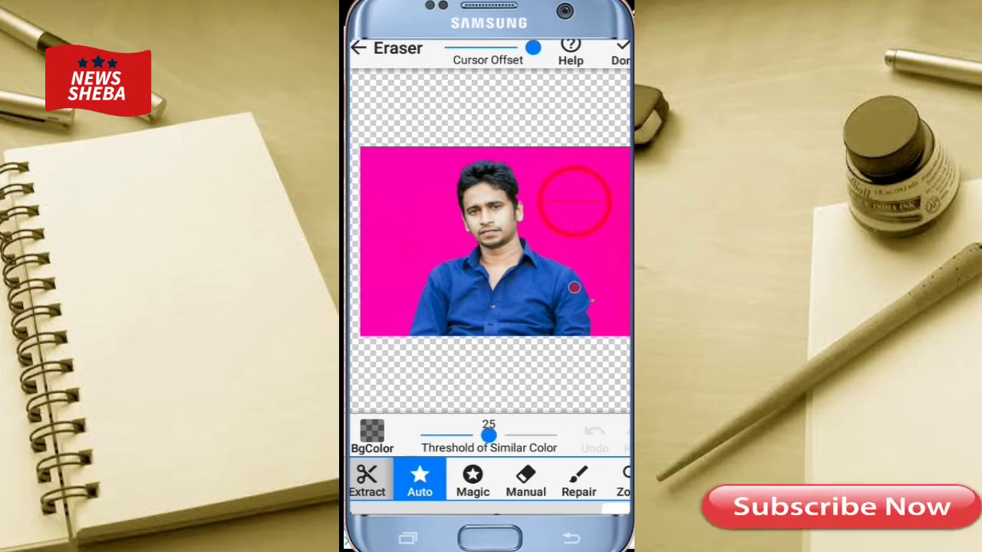
{"action": "left_click", "coordinate": [574, 288]}
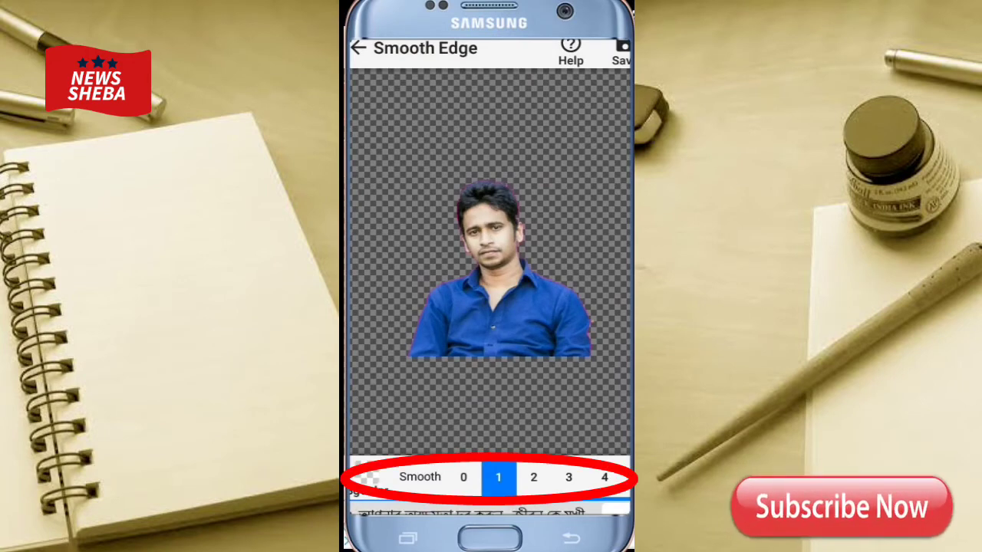
Step: Set edge smoothing to level 2, save the man-in-blue cutout, and return home
{"action": "left_click", "coordinate": [534, 477]}
{"action": "left_click", "coordinate": [568, 477]}
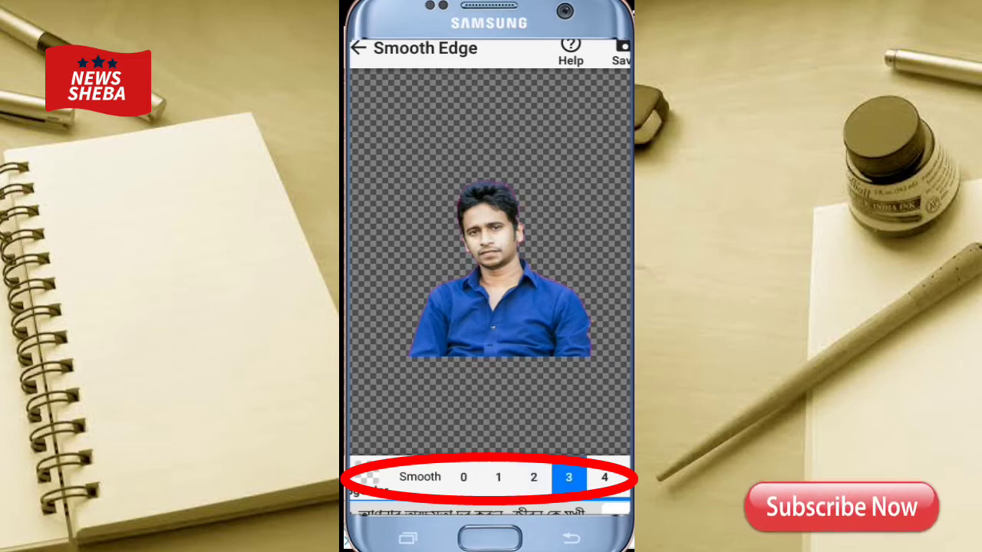
{"action": "left_click", "coordinate": [604, 477]}
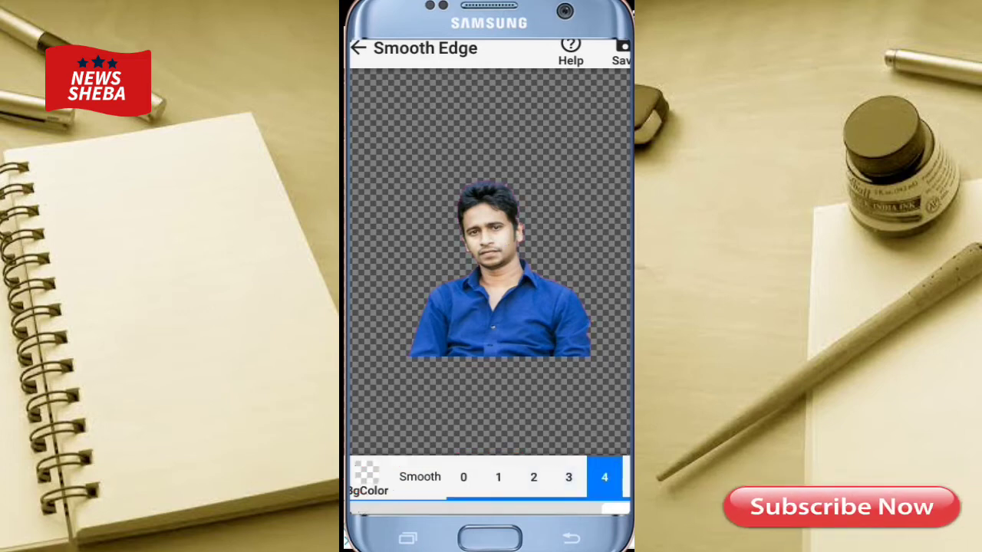
{"action": "left_click", "coordinate": [534, 477]}
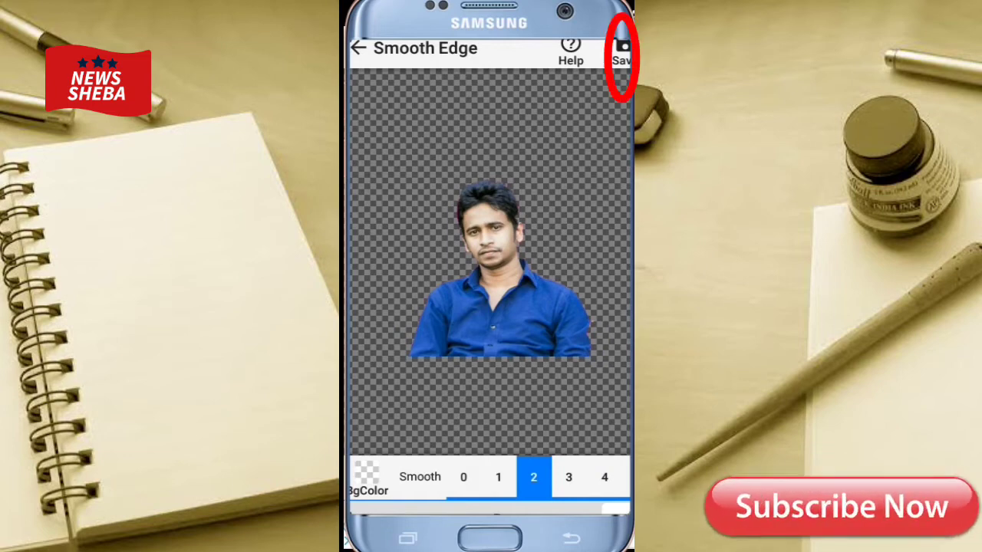
{"action": "left_click", "coordinate": [621, 54]}
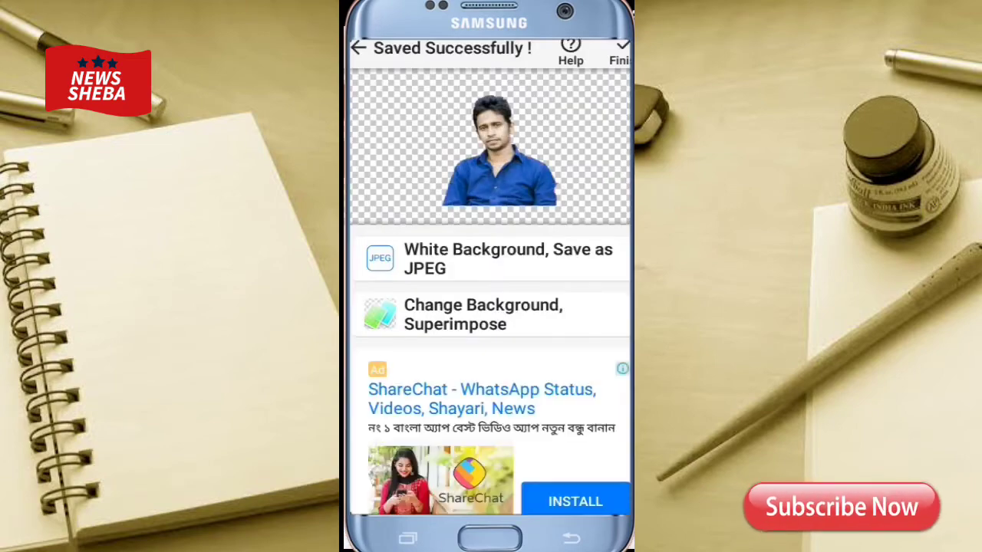
{"action": "left_click", "coordinate": [619, 54]}
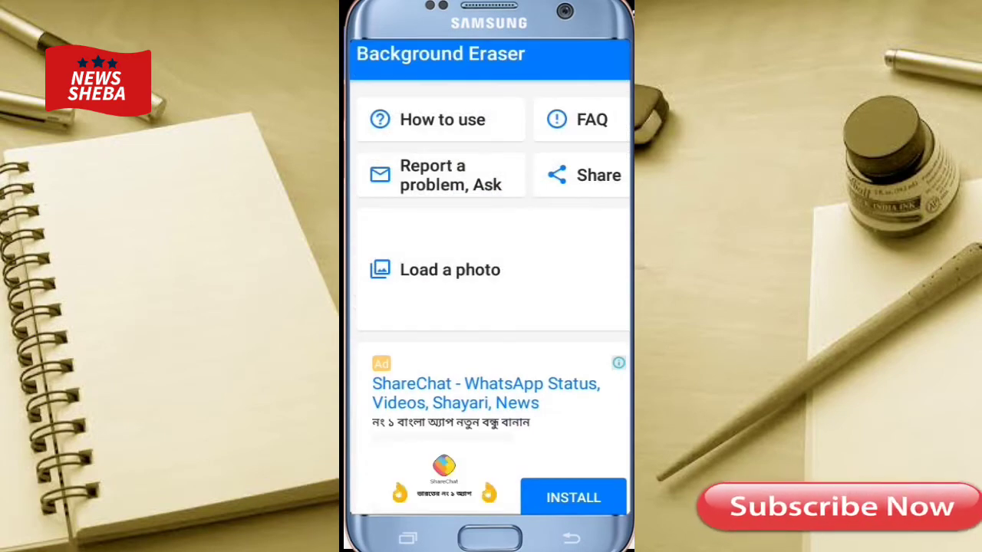
Step: Load the sunglasses portrait from the Gallery's Pictures album
{"action": "left_click", "coordinate": [451, 269]}
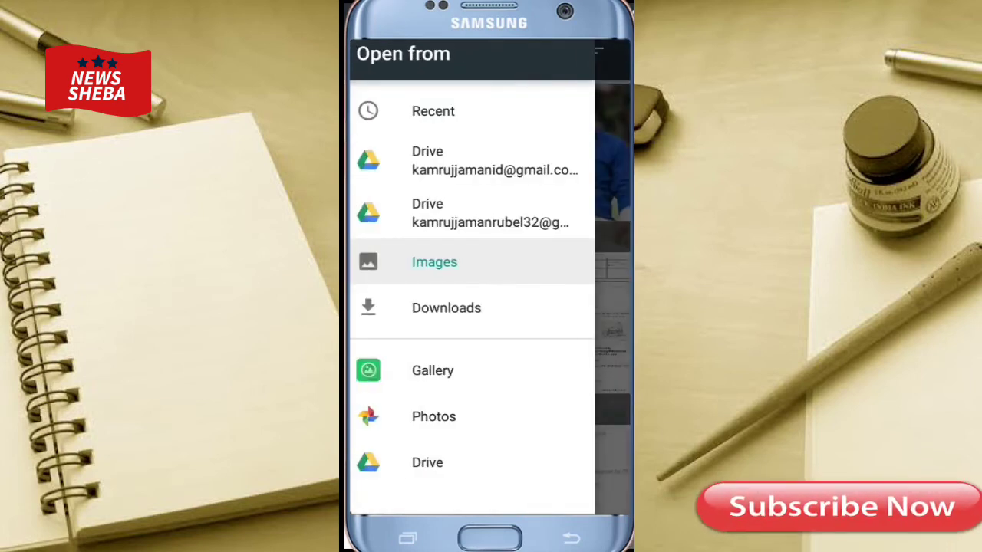
{"action": "left_click", "coordinate": [433, 371]}
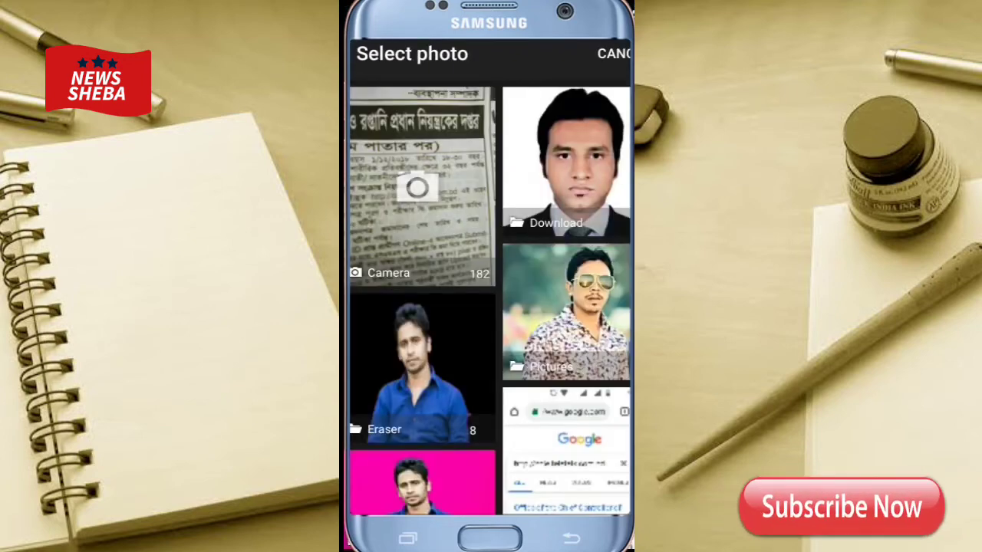
{"action": "left_click", "coordinate": [566, 311]}
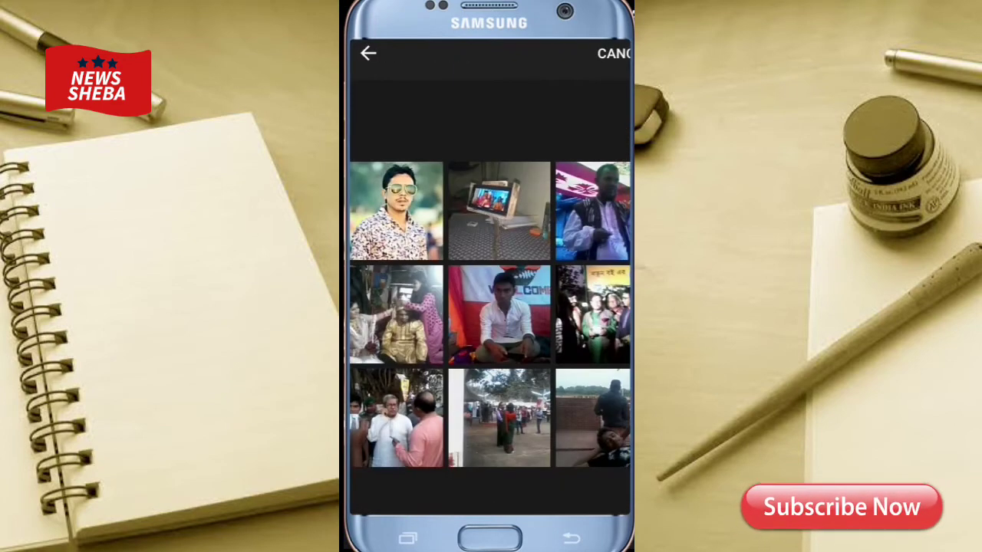
{"action": "left_click", "coordinate": [396, 211]}
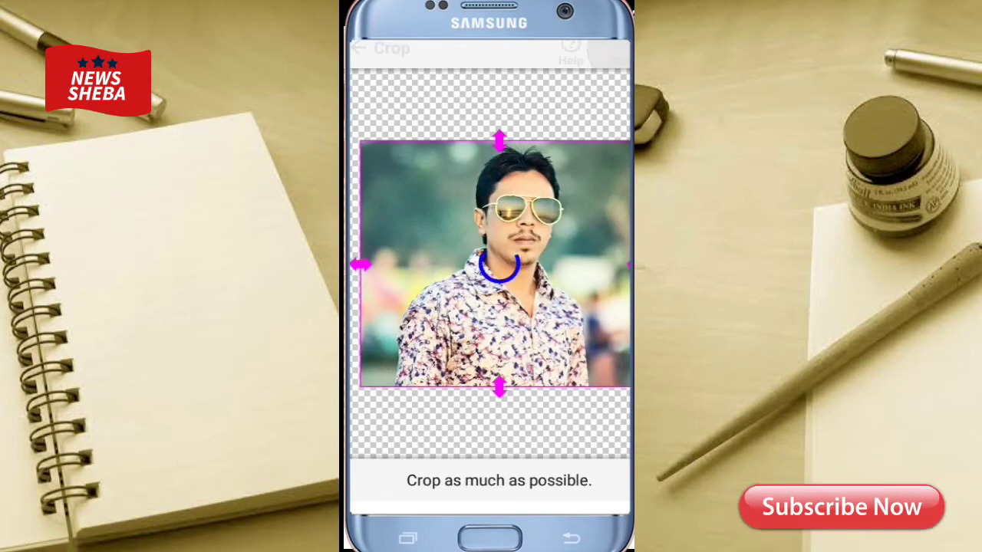
Step: Accept the crop to bring the sunglasses portrait into the Manual eraser at size 15
{"action": "left_click", "coordinate": [526, 479]}
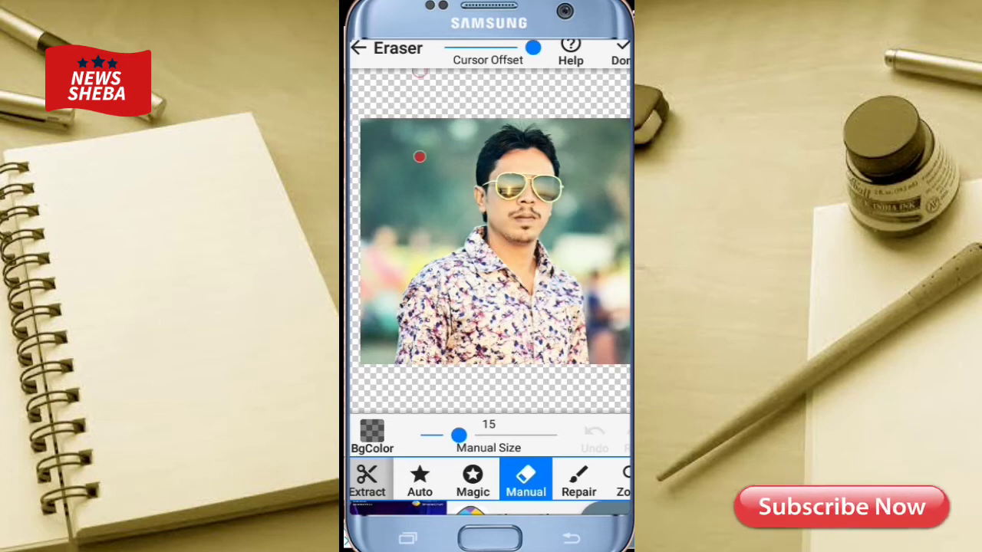
Step: Manually erase a strip at top left, then Magic-erase the background beside the head
{"action": "mouse_move", "coordinate": [424, 158]}
{"action": "left_mouse_down"}
{"action": "mouse_move", "coordinate": [406, 197]}
{"action": "mouse_move", "coordinate": [398, 272]}
{"action": "mouse_move", "coordinate": [450, 216]}
{"action": "mouse_move", "coordinate": [396, 318]}
{"action": "mouse_move", "coordinate": [382, 276]}
{"action": "left_mouse_up"}
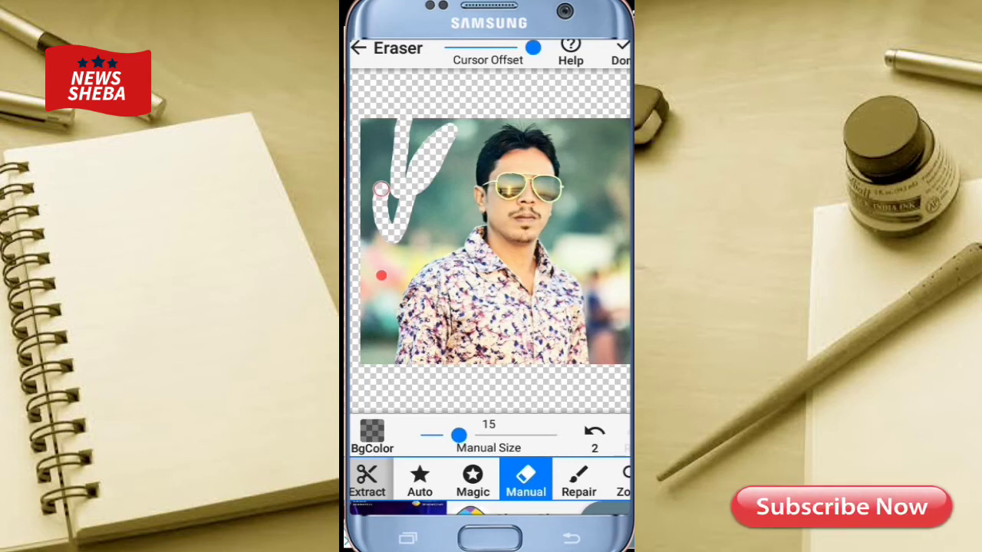
{"action": "left_click", "coordinate": [472, 480]}
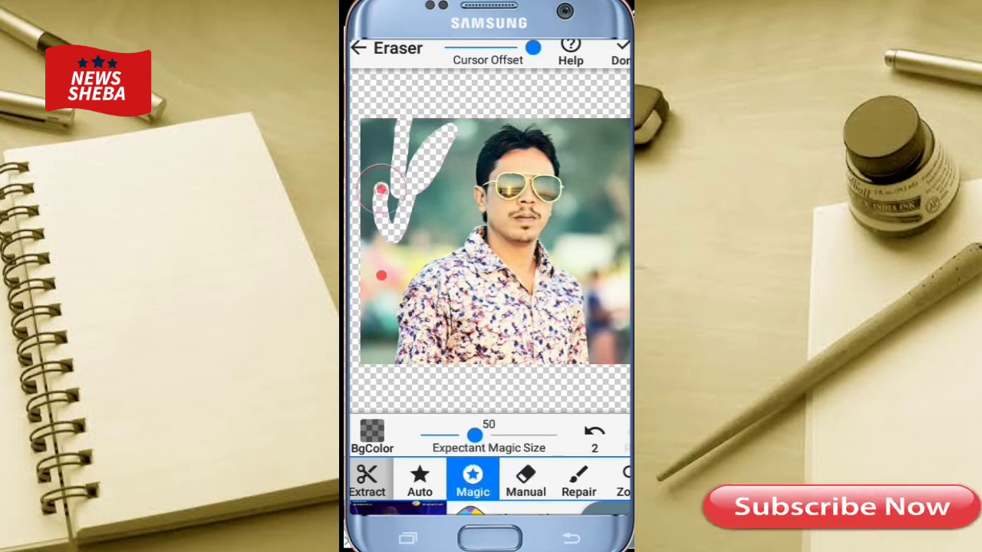
{"action": "mouse_move", "coordinate": [381, 275]}
{"action": "left_mouse_down"}
{"action": "mouse_move", "coordinate": [401, 311]}
{"action": "mouse_move", "coordinate": [454, 270]}
{"action": "mouse_move", "coordinate": [427, 239]}
{"action": "mouse_move", "coordinate": [428, 208]}
{"action": "mouse_move", "coordinate": [397, 230]}
{"action": "left_mouse_up"}
{"action": "mouse_move", "coordinate": [382, 318]}
{"action": "left_mouse_down"}
{"action": "mouse_move", "coordinate": [379, 209]}
{"action": "mouse_move", "coordinate": [419, 205]}
{"action": "mouse_move", "coordinate": [407, 244]}
{"action": "mouse_move", "coordinate": [413, 285]}
{"action": "mouse_move", "coordinate": [451, 255]}
{"action": "mouse_move", "coordinate": [463, 221]}
{"action": "mouse_move", "coordinate": [504, 201]}
{"action": "mouse_move", "coordinate": [573, 214]}
{"action": "mouse_move", "coordinate": [589, 259]}
{"action": "mouse_move", "coordinate": [589, 338]}
{"action": "mouse_move", "coordinate": [617, 306]}
{"action": "mouse_move", "coordinate": [611, 211]}
{"action": "mouse_move", "coordinate": [598, 318]}
{"action": "mouse_move", "coordinate": [614, 430]}
{"action": "mouse_move", "coordinate": [619, 192]}
{"action": "mouse_move", "coordinate": [608, 240]}
{"action": "mouse_move", "coordinate": [529, 289]}
{"action": "mouse_move", "coordinate": [551, 276]}
{"action": "mouse_move", "coordinate": [544, 294]}
{"action": "mouse_move", "coordinate": [606, 253]}
{"action": "left_mouse_up"}
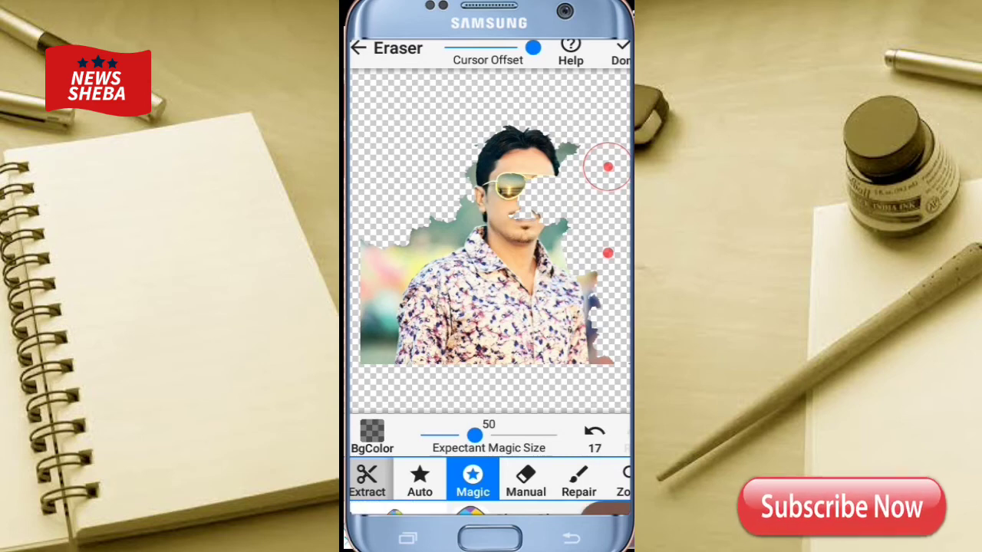
Step: Undo three erase strokes to restore the face and glasses
{"action": "left_click", "coordinate": [594, 433]}
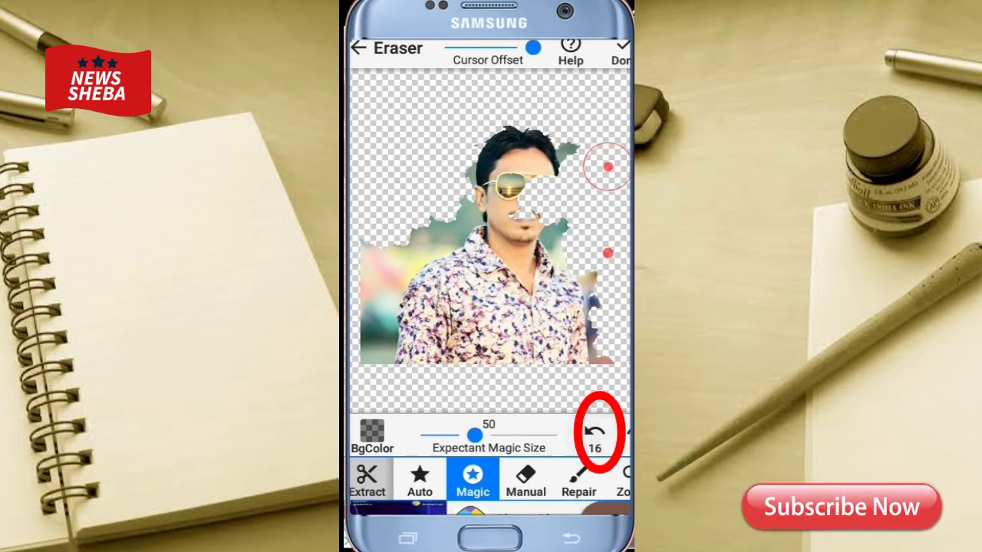
{"action": "left_click", "coordinate": [595, 434]}
{"action": "left_click", "coordinate": [594, 433]}
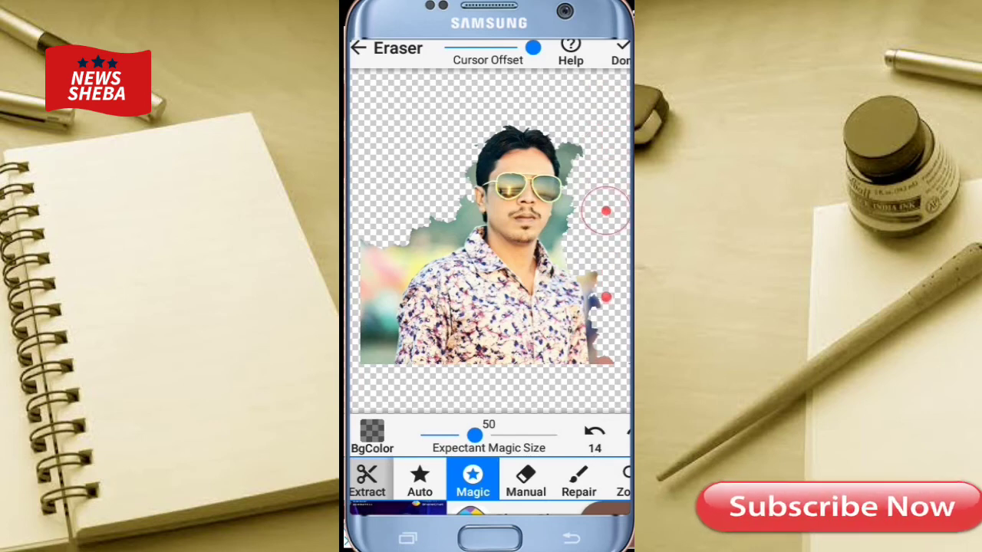
Step: Magic-erase the remaining background along the hair, sides and lower photo
{"action": "left_click_drag", "start_coordinate": [608, 253], "coordinate": [628, 262]}
{"action": "mouse_move", "coordinate": [618, 224]}
{"action": "left_mouse_down"}
{"action": "mouse_move", "coordinate": [576, 256]}
{"action": "mouse_move", "coordinate": [570, 300]}
{"action": "left_mouse_up"}
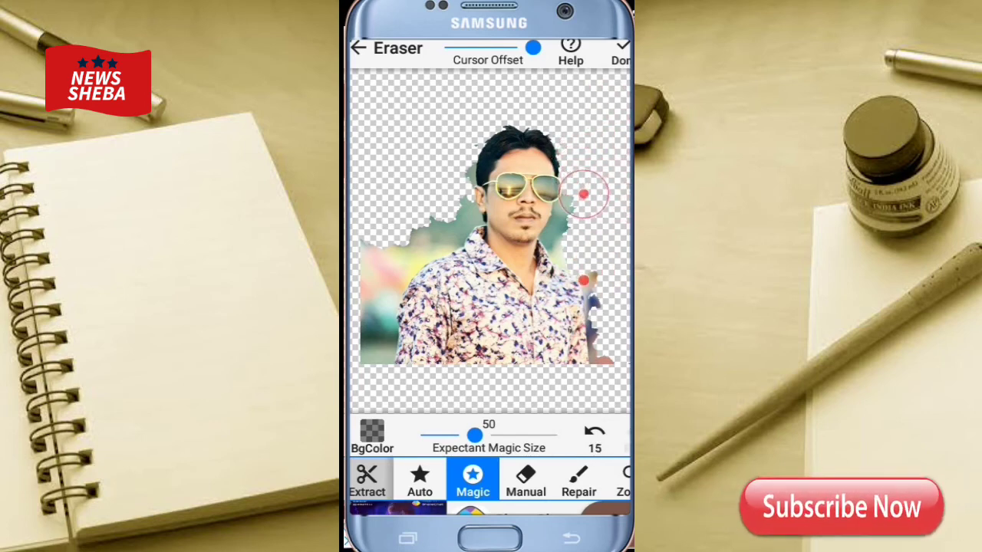
{"action": "mouse_move", "coordinate": [458, 336]}
{"action": "left_mouse_down"}
{"action": "mouse_move", "coordinate": [445, 331]}
{"action": "mouse_move", "coordinate": [419, 355]}
{"action": "mouse_move", "coordinate": [361, 373]}
{"action": "mouse_move", "coordinate": [428, 373]}
{"action": "mouse_move", "coordinate": [412, 406]}
{"action": "mouse_move", "coordinate": [422, 409]}
{"action": "mouse_move", "coordinate": [602, 366]}
{"action": "left_mouse_up"}
{"action": "mouse_move", "coordinate": [384, 274]}
{"action": "left_mouse_down"}
{"action": "mouse_move", "coordinate": [377, 246]}
{"action": "mouse_move", "coordinate": [390, 190]}
{"action": "mouse_move", "coordinate": [376, 350]}
{"action": "mouse_move", "coordinate": [368, 287]}
{"action": "mouse_move", "coordinate": [412, 121]}
{"action": "mouse_move", "coordinate": [369, 314]}
{"action": "mouse_move", "coordinate": [377, 228]}
{"action": "mouse_move", "coordinate": [428, 90]}
{"action": "left_mouse_up"}
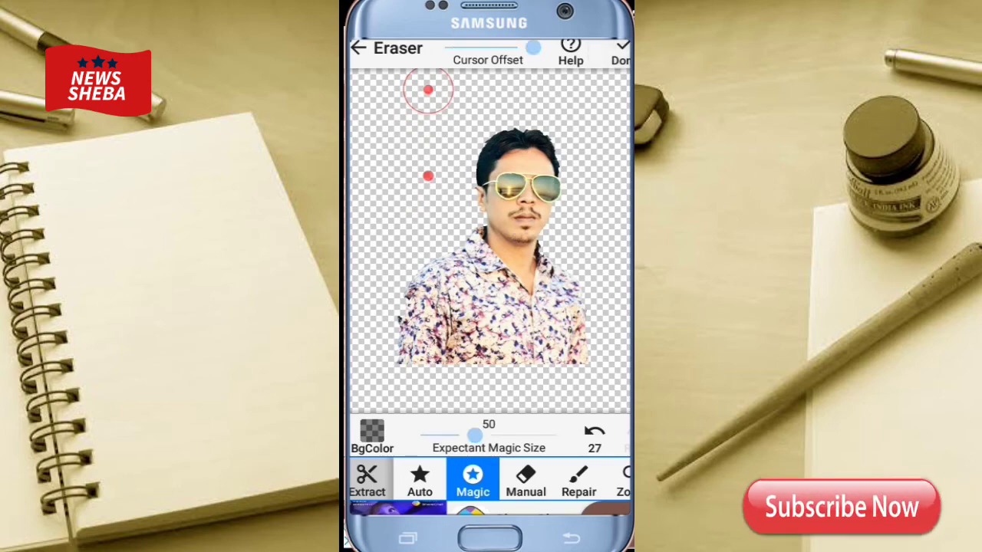
Step: Keep Smooth Edge at level 1 and save the sunglasses cutout
{"action": "left_click", "coordinate": [620, 53]}
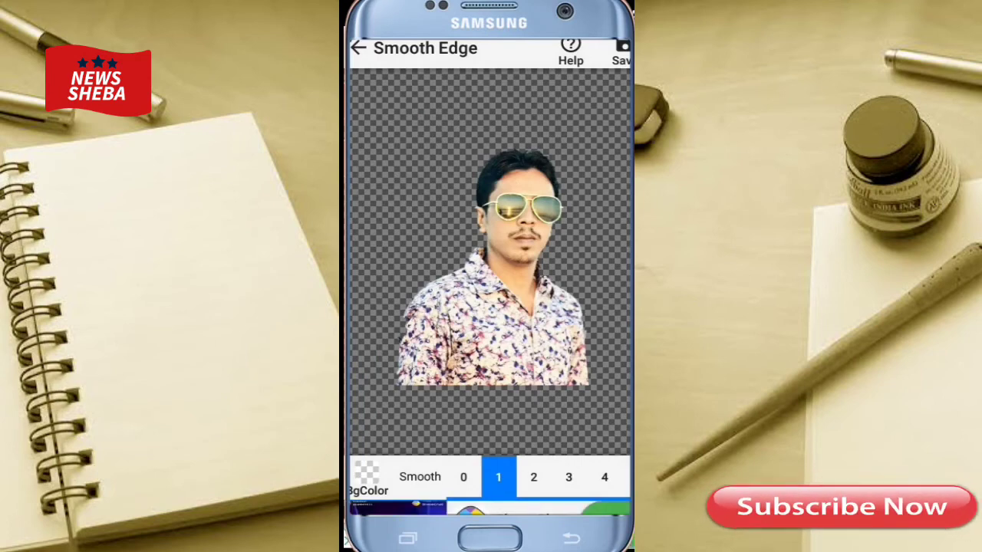
{"action": "left_click", "coordinate": [620, 53]}
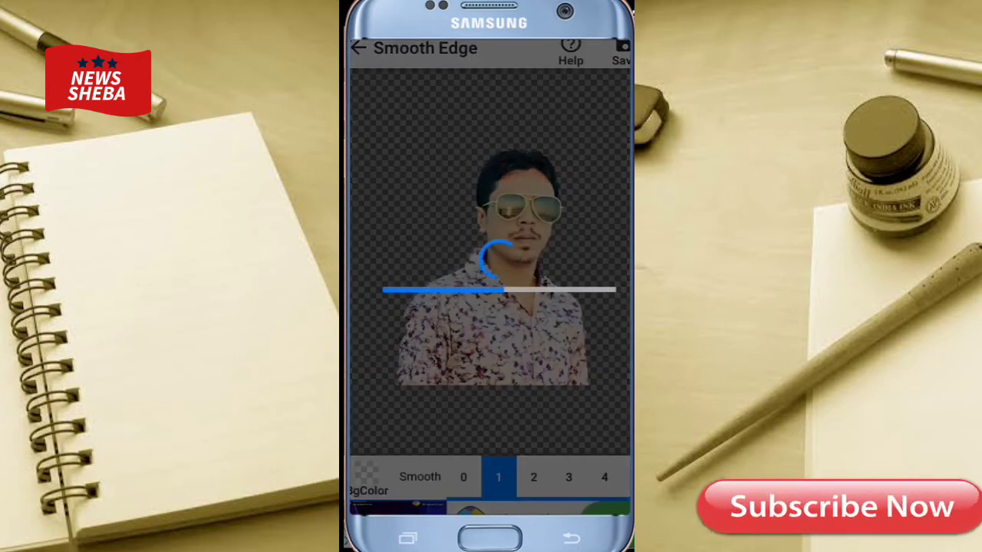